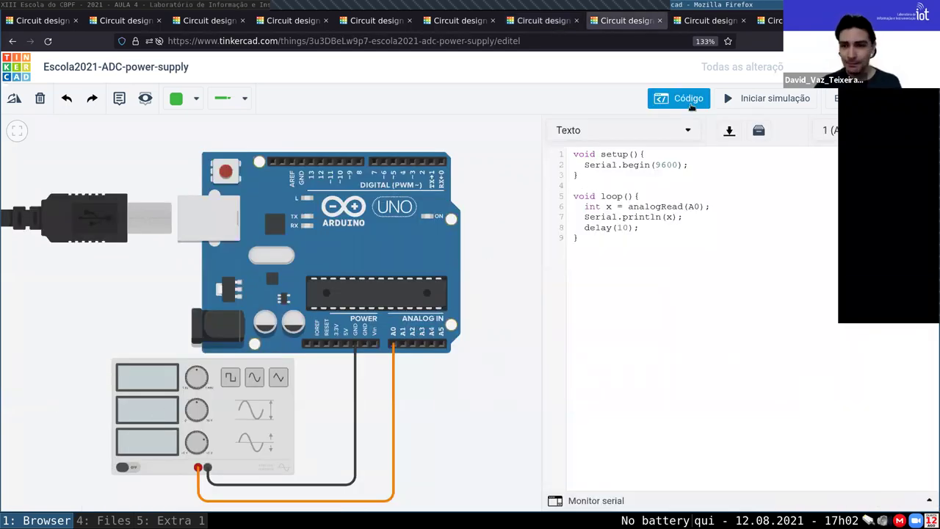
# Hide the code editor, list all components in the library, and find the function generator among the instruments
pyautogui.click(691, 103)
pyautogui.click(793, 133)
pyautogui.click(795, 134)
pyautogui.click(801, 137)
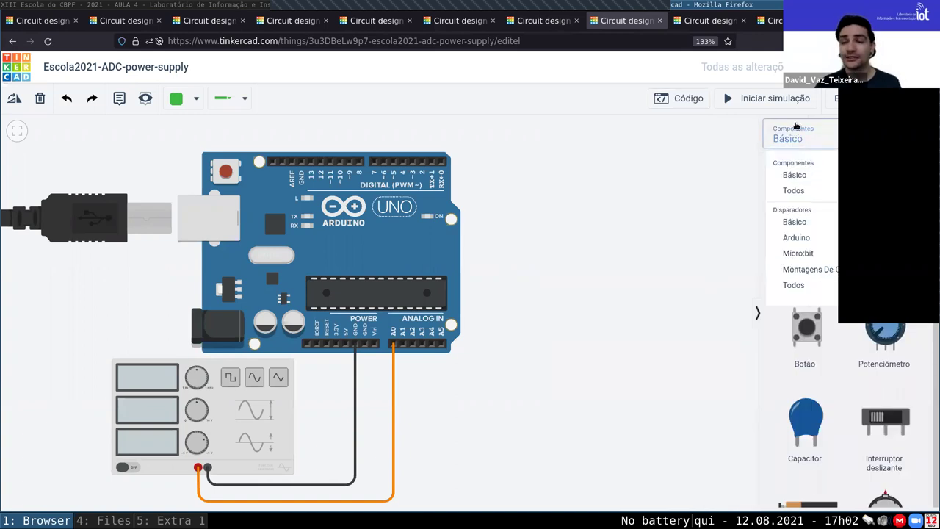
pyautogui.click(794, 195)
pyautogui.scroll(-3, 796, 365)
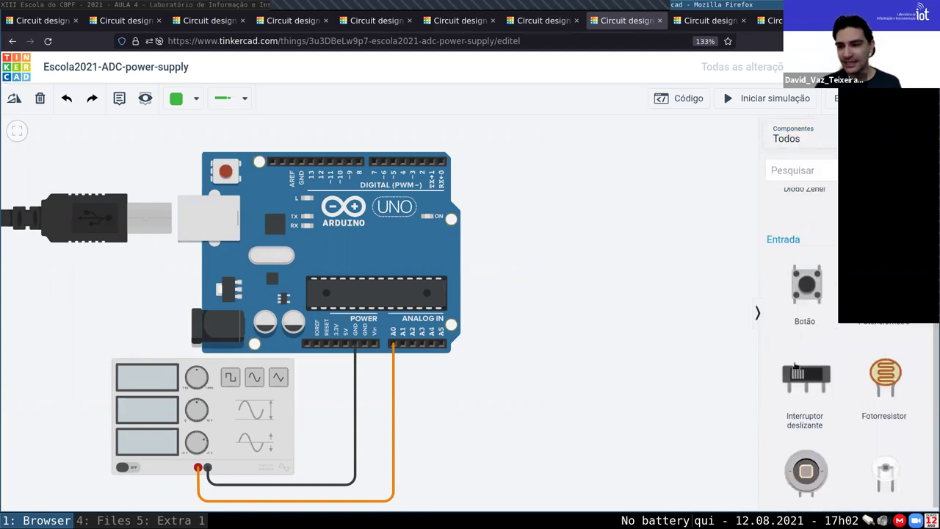
pyautogui.scroll(-6, 795, 365)
pyautogui.scroll(-10, 796, 365)
pyautogui.scroll(-10, 796, 365)
pyautogui.scroll(-10, 795, 367)
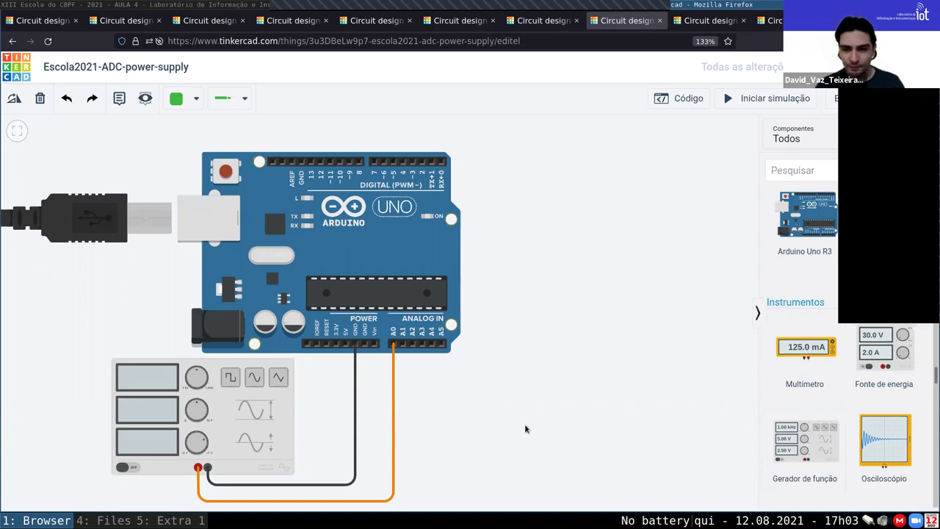
# Examine the function generator's frequency, amplitude, DC offset and waveform options without altering them
pyautogui.click(275, 449)
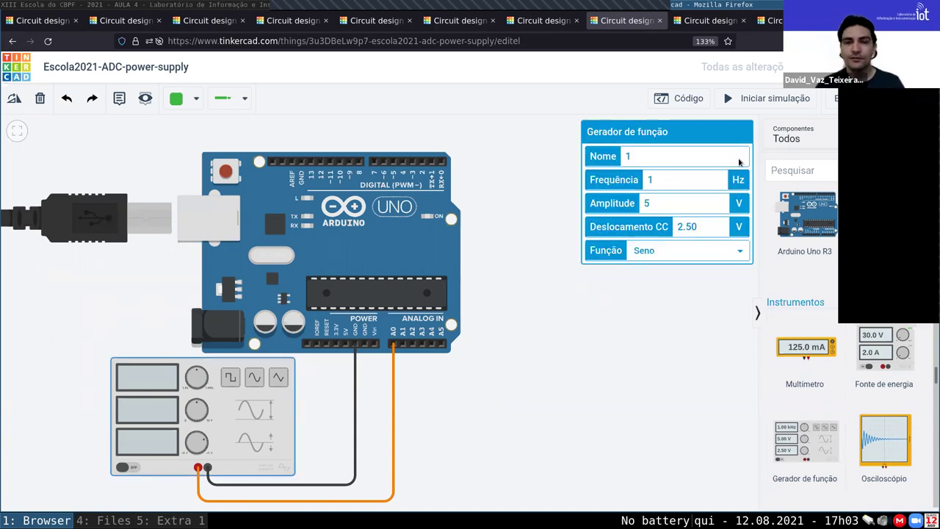
pyautogui.click(671, 181)
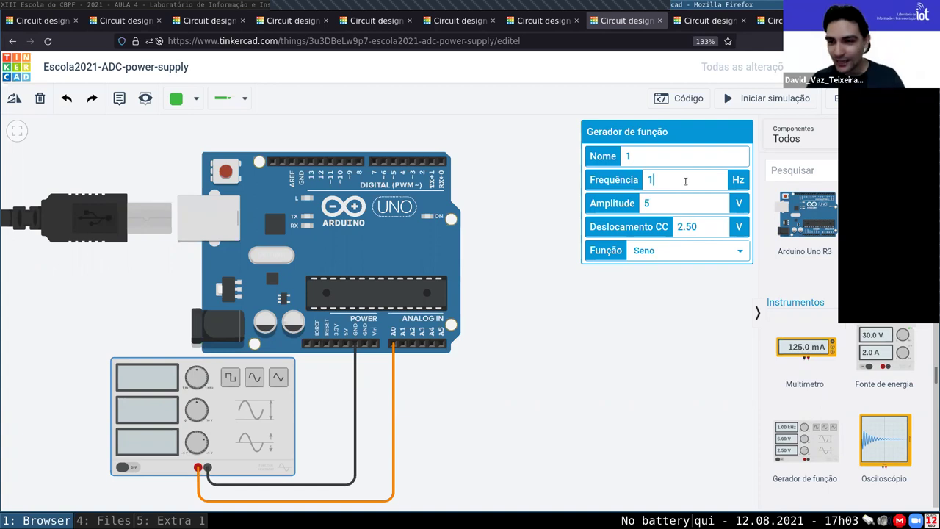
pyautogui.click(673, 209)
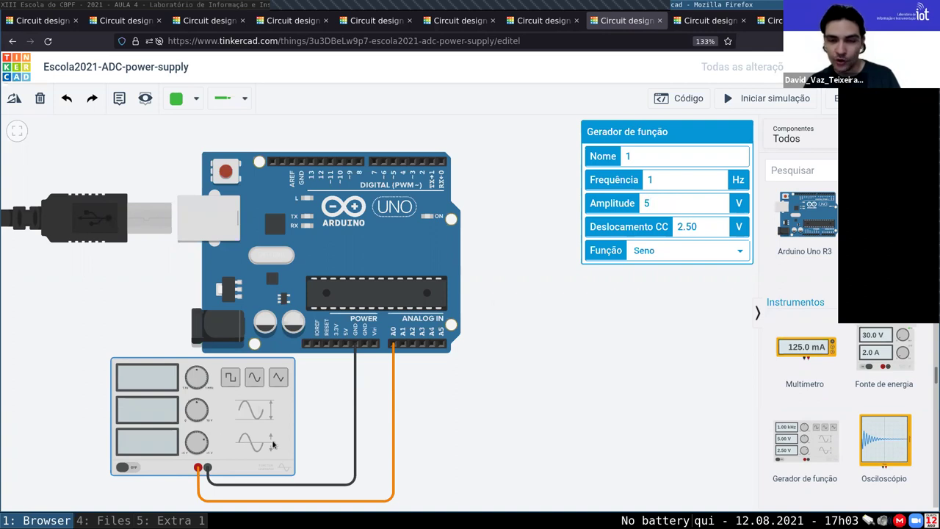
pyautogui.click(657, 205)
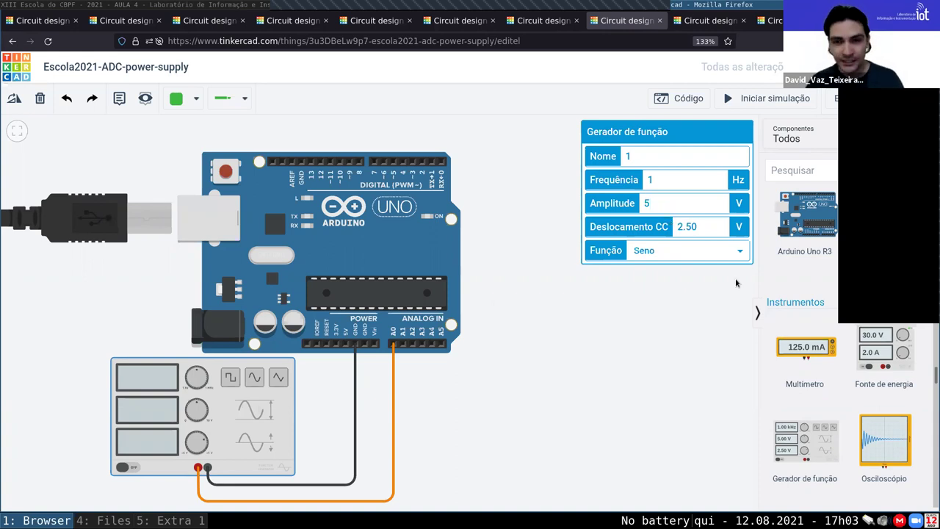
pyautogui.click(739, 248)
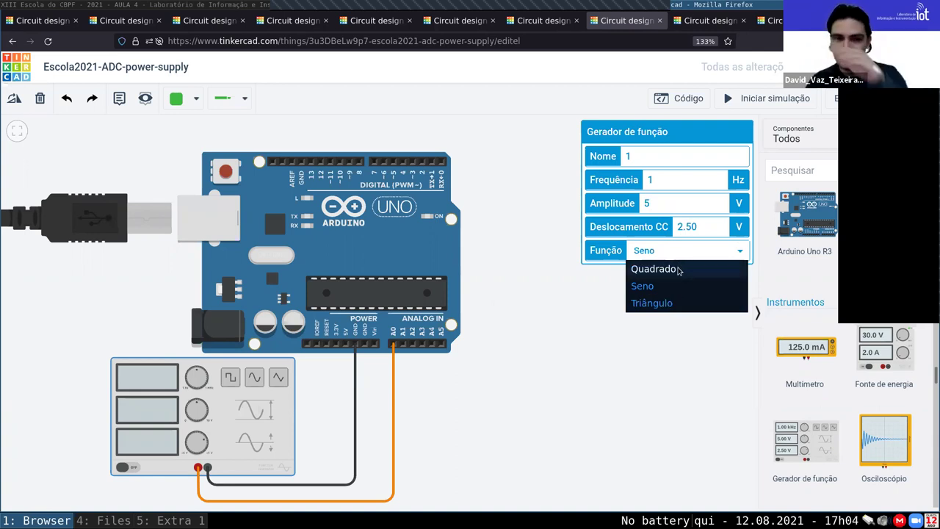
pyautogui.click(553, 375)
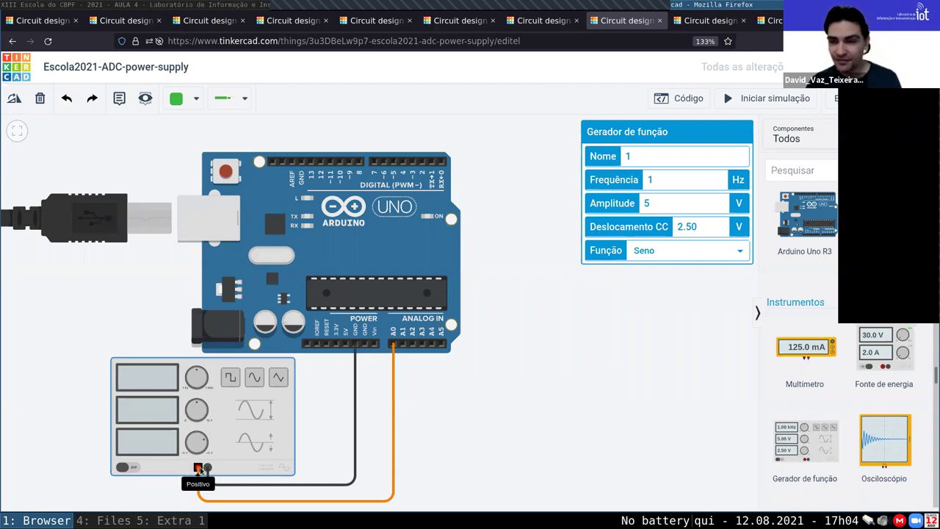
# Inspect closely where the function generator's positive wire connects to analog pin A0 on the Arduino
pyautogui.scroll(8, 390, 347)
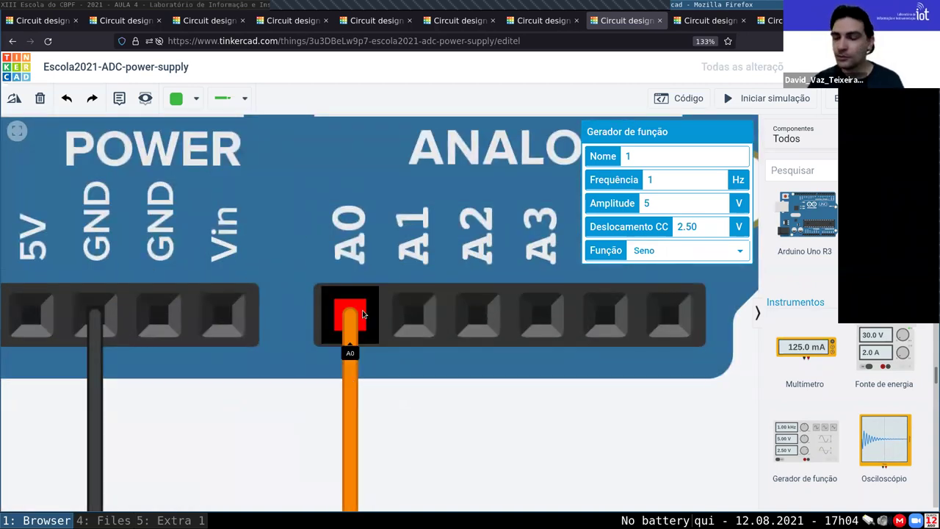
pyautogui.scroll(-5, 362, 314)
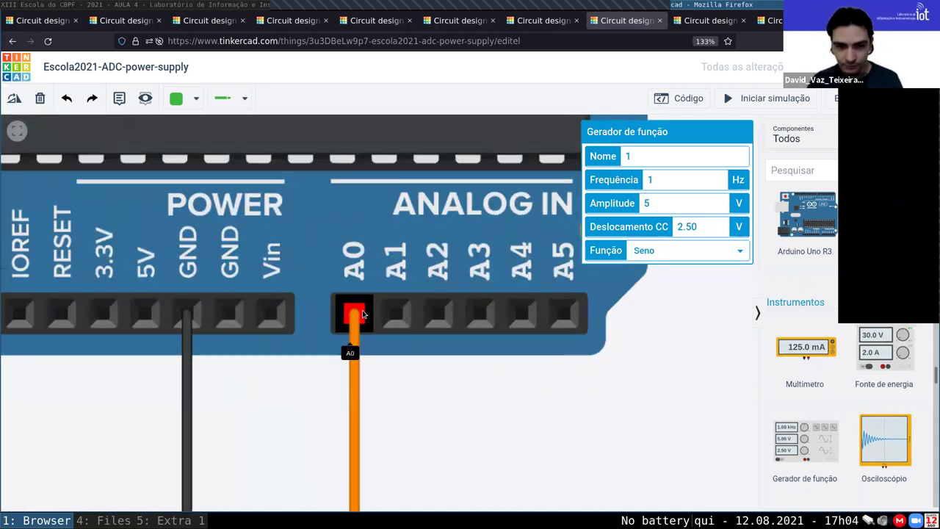
pyautogui.click(615, 374)
pyautogui.scroll(-2, 717, 141)
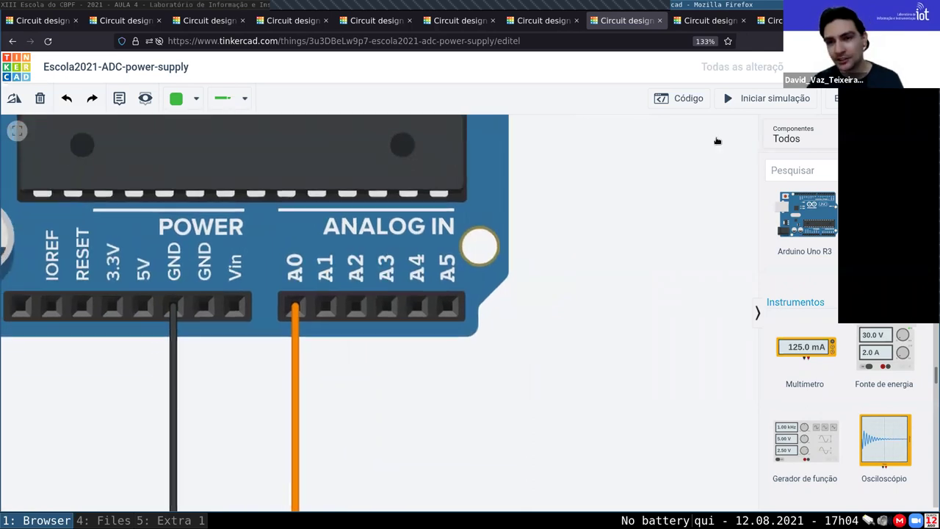
# Show the Arduino code and review the Serial.begin, analogRead, Serial.println and delay lines
pyautogui.click(691, 97)
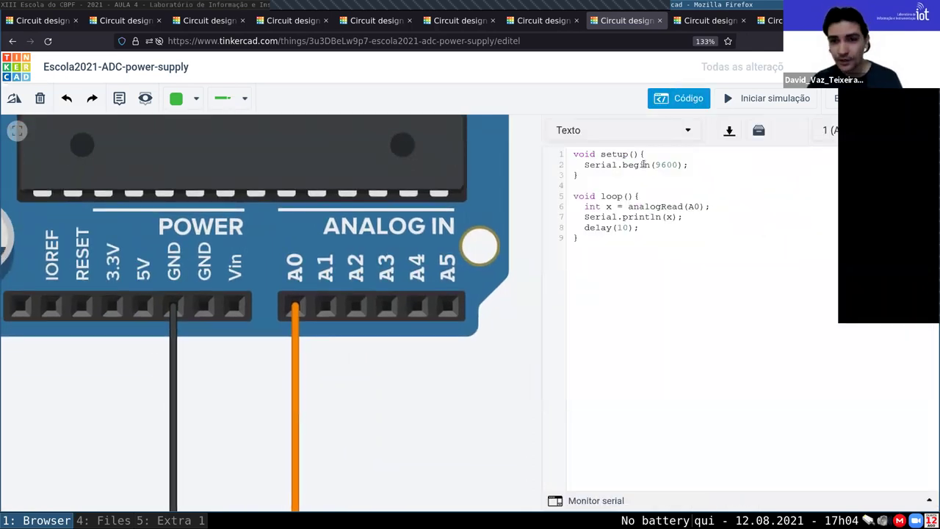
pyautogui.moveTo(585, 164); pyautogui.dragTo(711, 159)
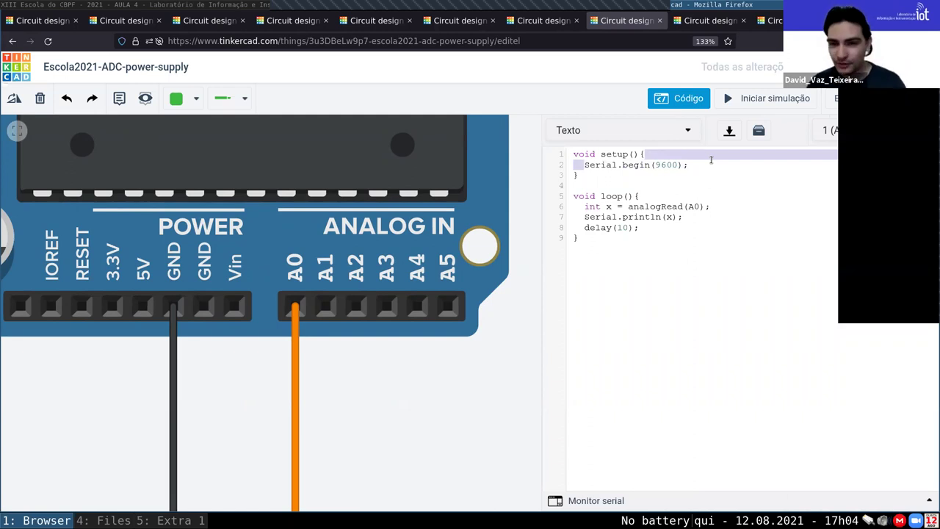
pyautogui.doubleClick(661, 166)
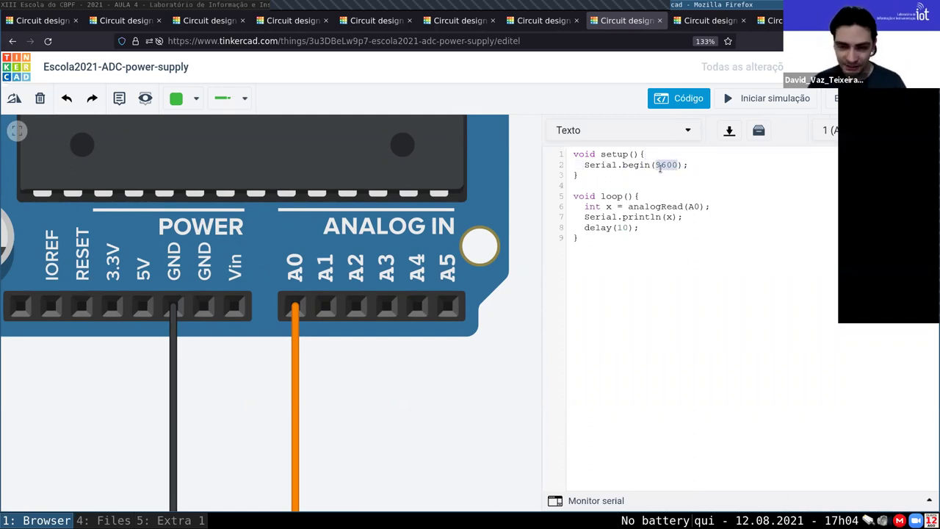
pyautogui.doubleClick(624, 166)
pyautogui.click(624, 166)
pyautogui.click(623, 166)
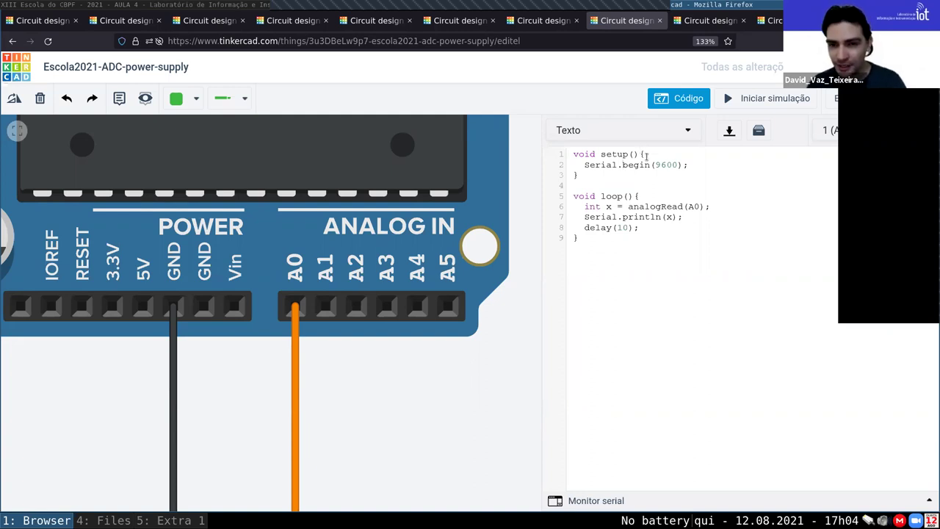
pyautogui.click(643, 165)
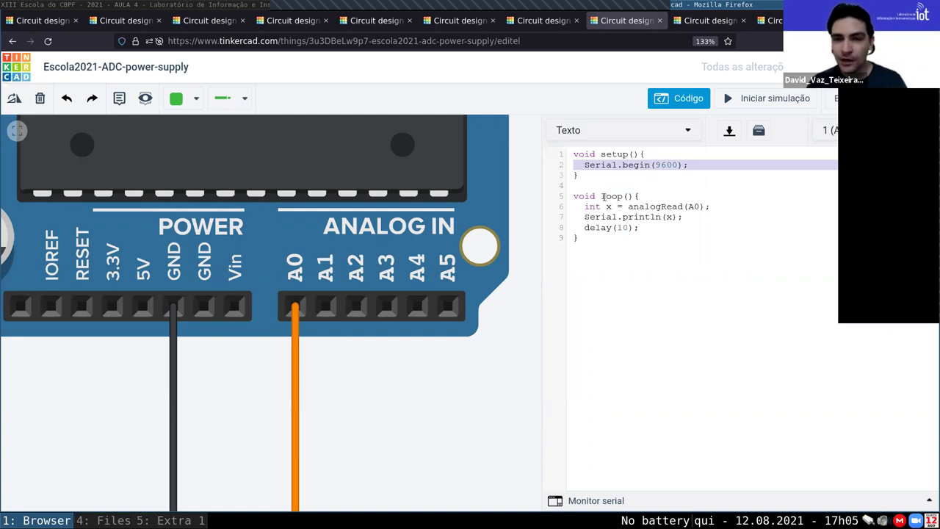
pyautogui.moveTo(585, 206); pyautogui.dragTo(723, 208)
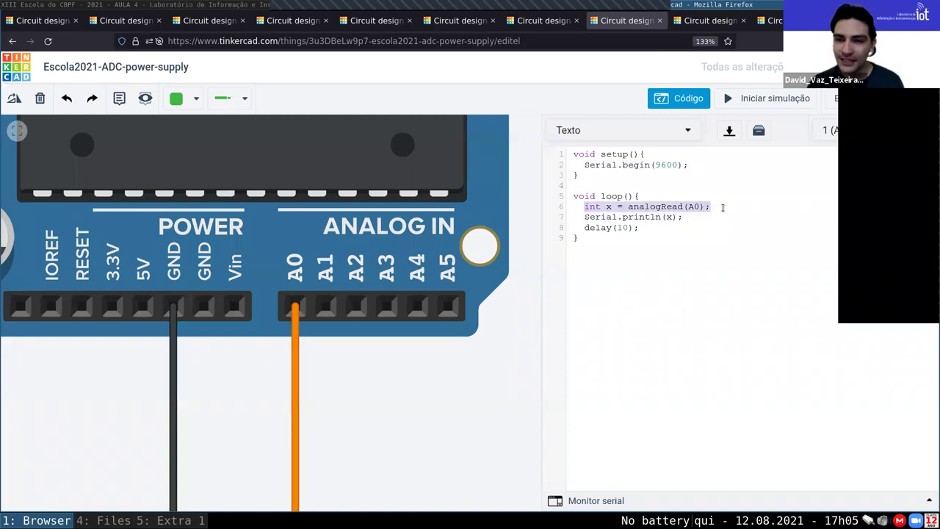
pyautogui.moveTo(586, 219); pyautogui.dragTo(712, 214)
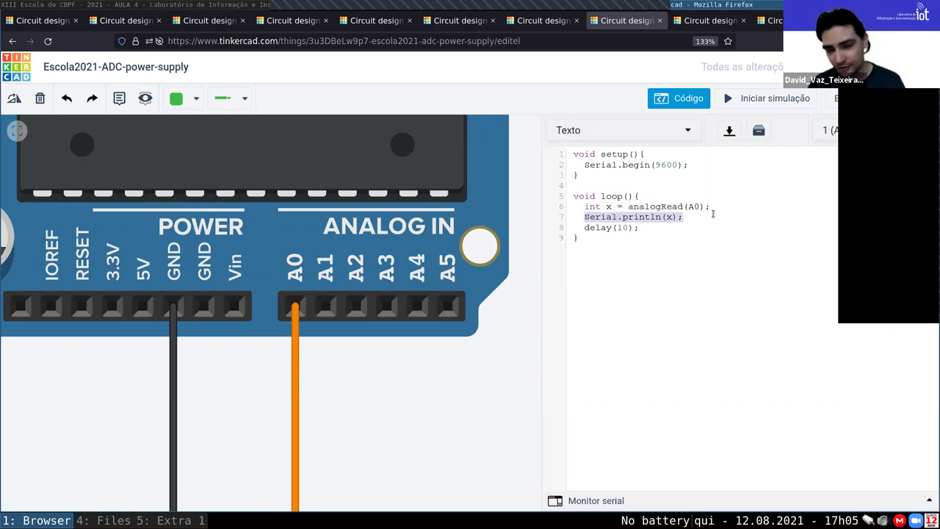
pyautogui.click(611, 227)
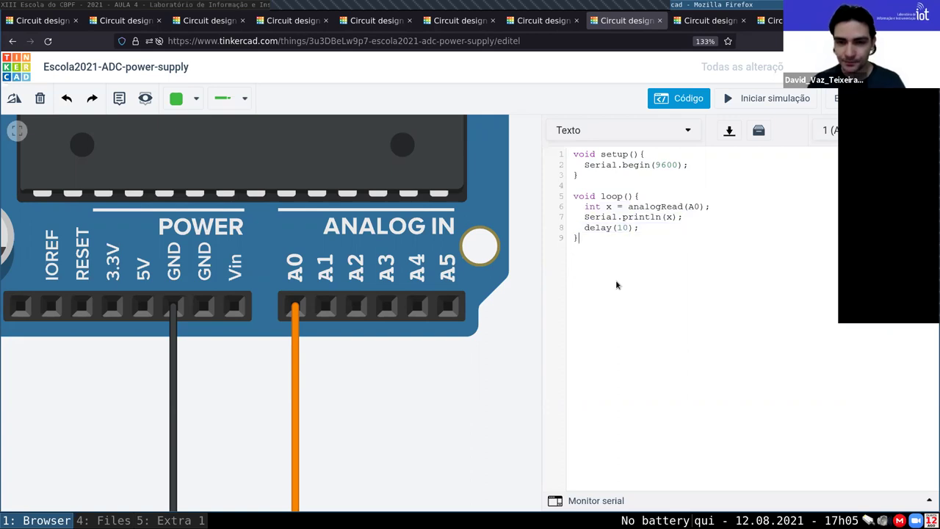
# Open the serial monitor, enlarge it below the code, and start the simulation with the generator and wiring in view
pyautogui.click(595, 507)
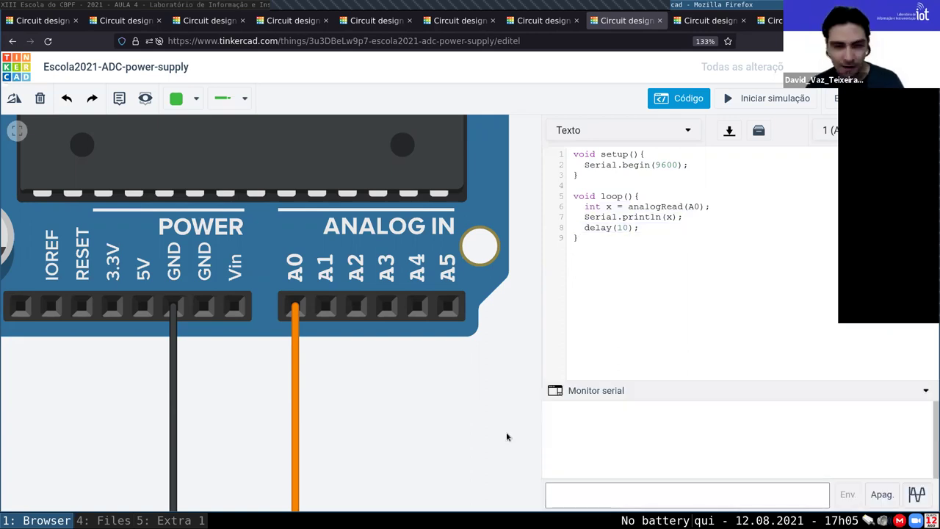
pyautogui.scroll(-2, 479, 408)
pyautogui.scroll(-3, 479, 408)
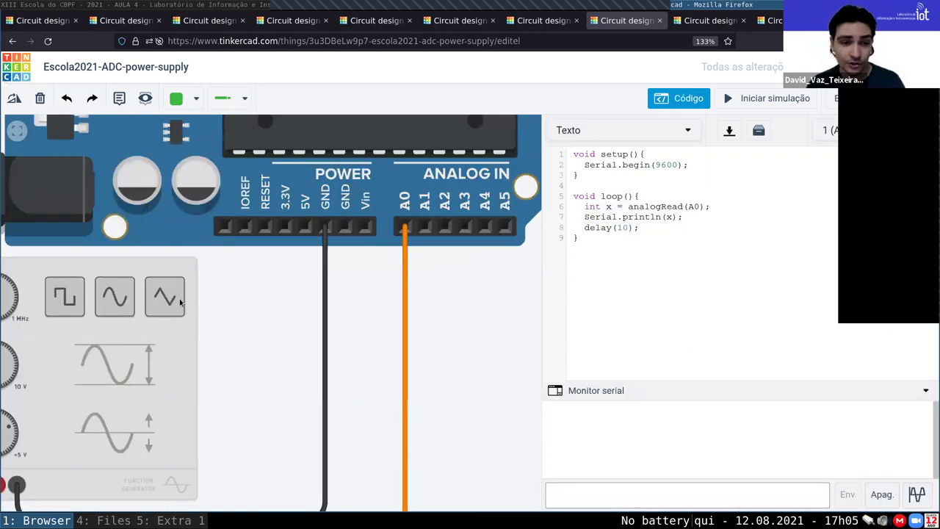
pyautogui.moveTo(252, 325); pyautogui.dragTo(314, 306)
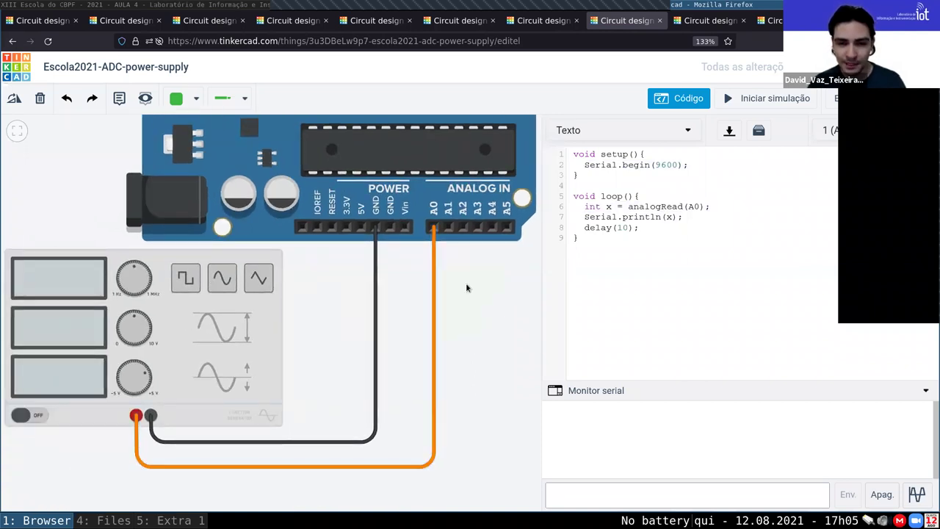
pyautogui.moveTo(457, 296); pyautogui.dragTo(403, 287)
pyautogui.moveTo(680, 379); pyautogui.dragTo(683, 247)
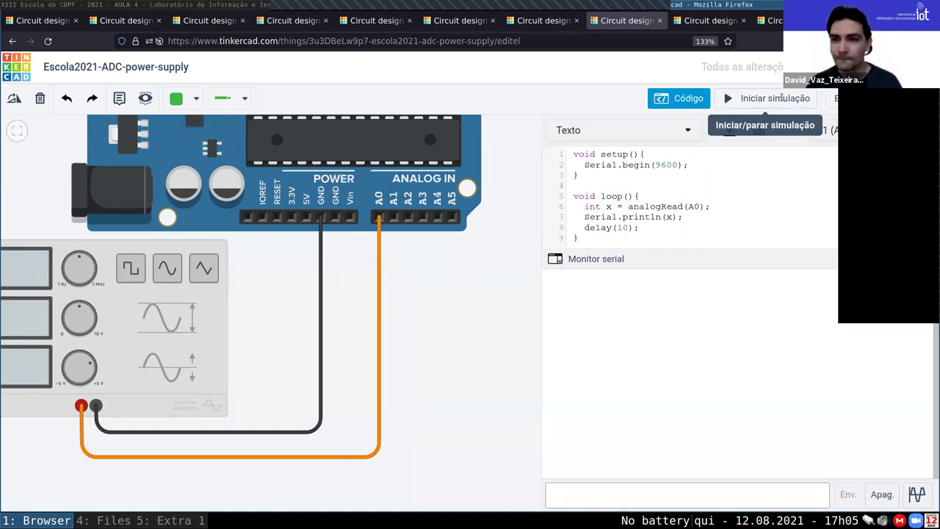
pyautogui.click(778, 99)
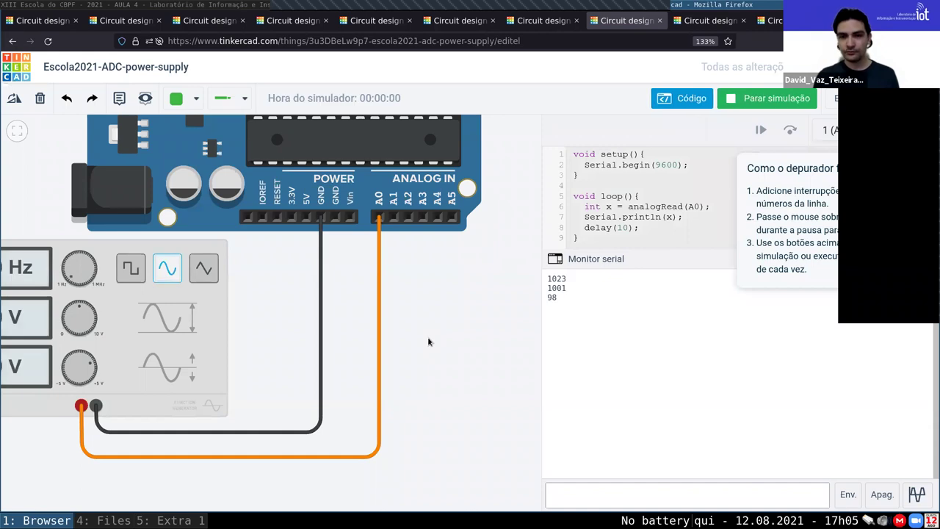